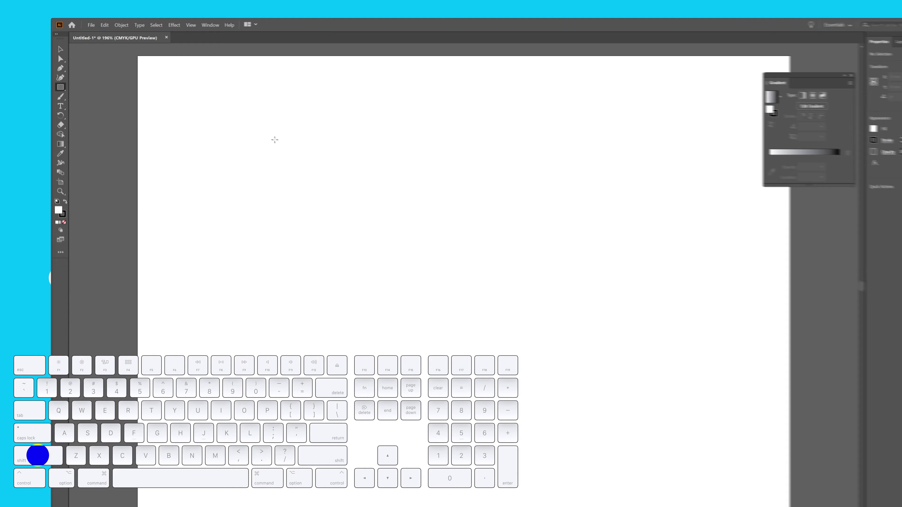
Step: Draw a square about 142 mm wide on the artboard and fill it with the white-to-black linear gradient
mouse_move(282, 125)
mouse_down()
mouse_move(481, 261)
mouse_move(560, 402)
mouse_move(595, 438)
mouse_up()
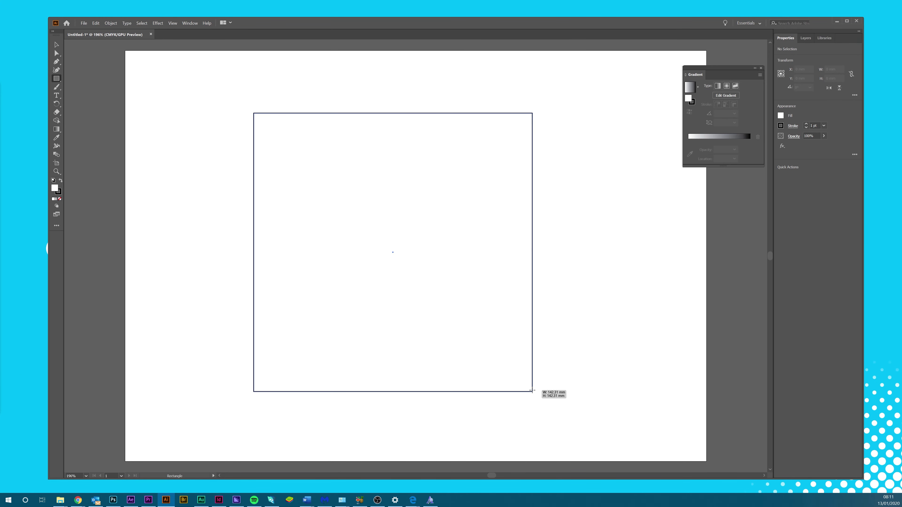
drag(532, 390, 532, 390)
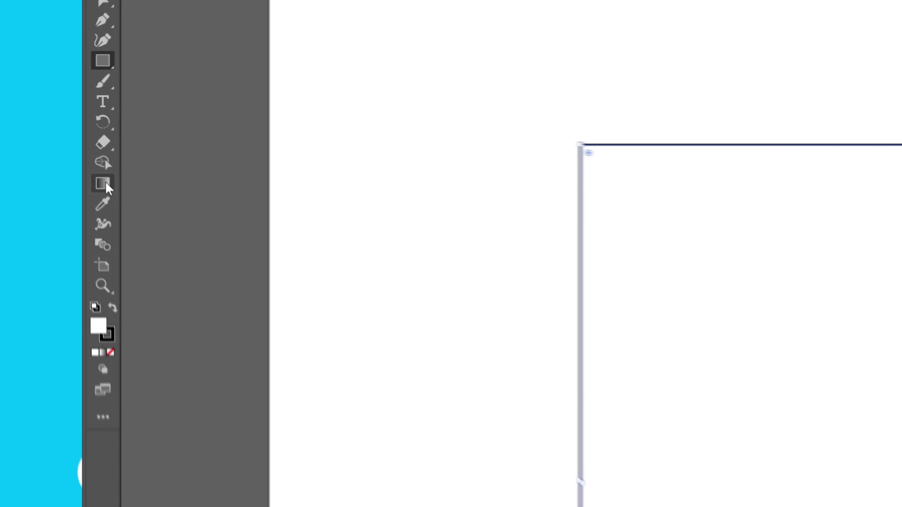
double_click(120, 199)
click(419, 234)
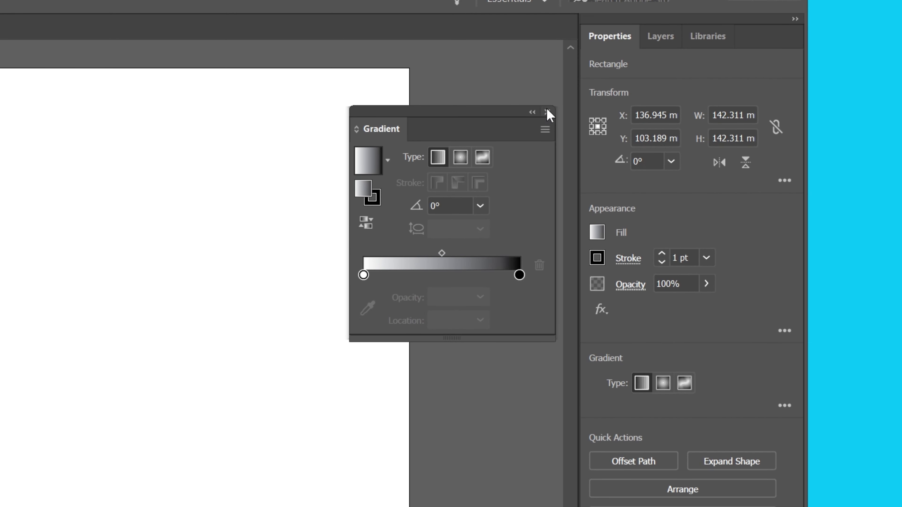
Step: Close the Gradient panel, reopen it from the square's fill gradient options, and move it clear of the square
click(546, 110)
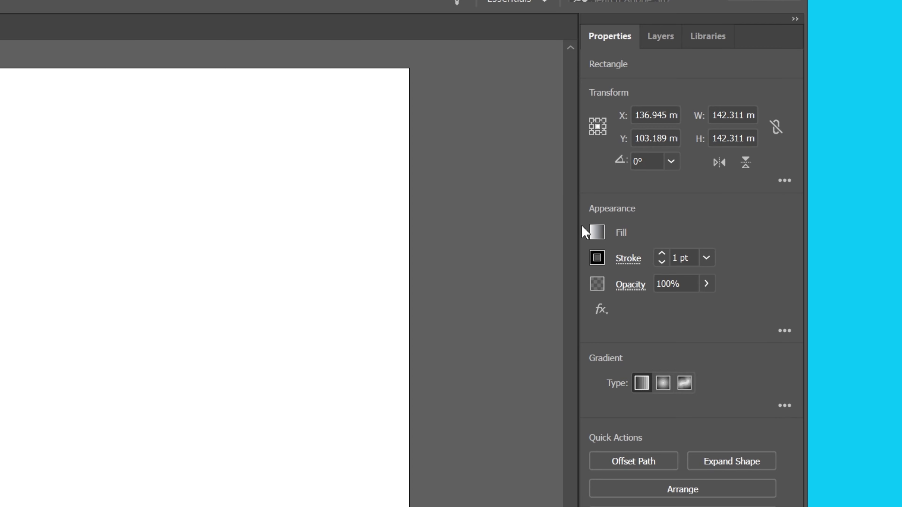
click(601, 229)
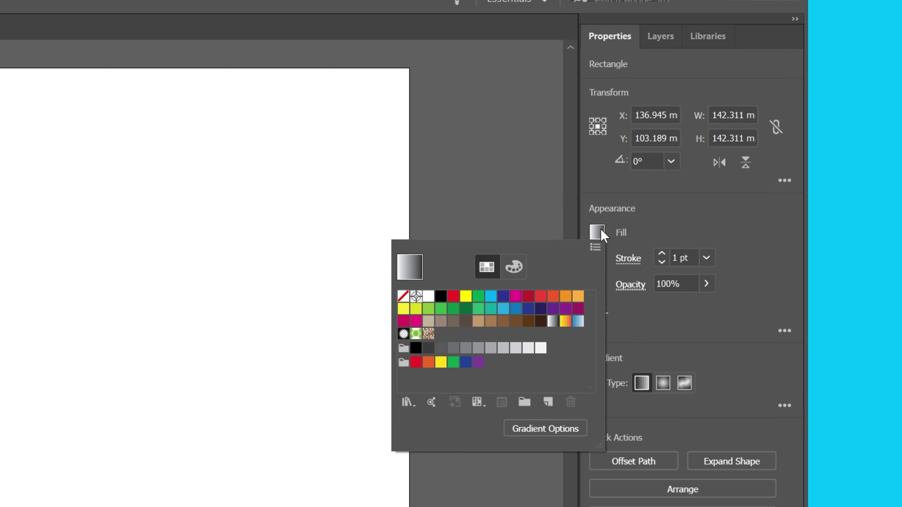
click(564, 432)
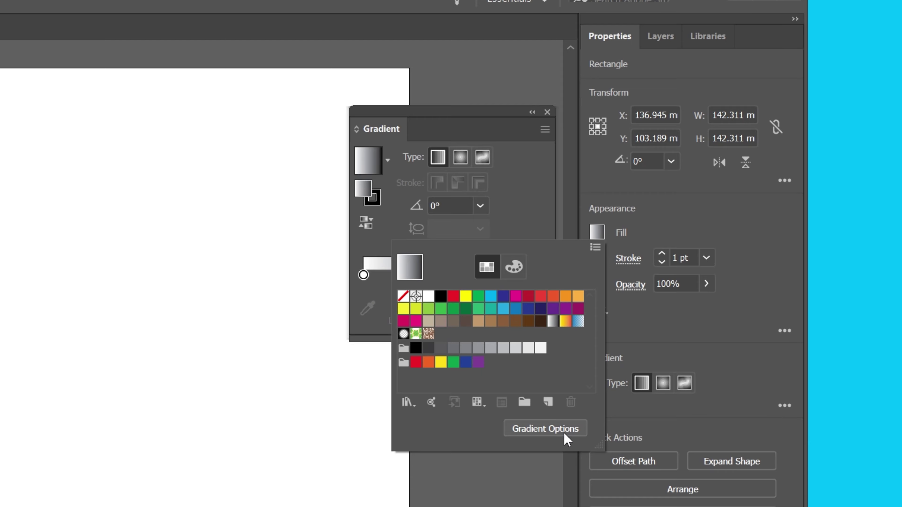
click(503, 138)
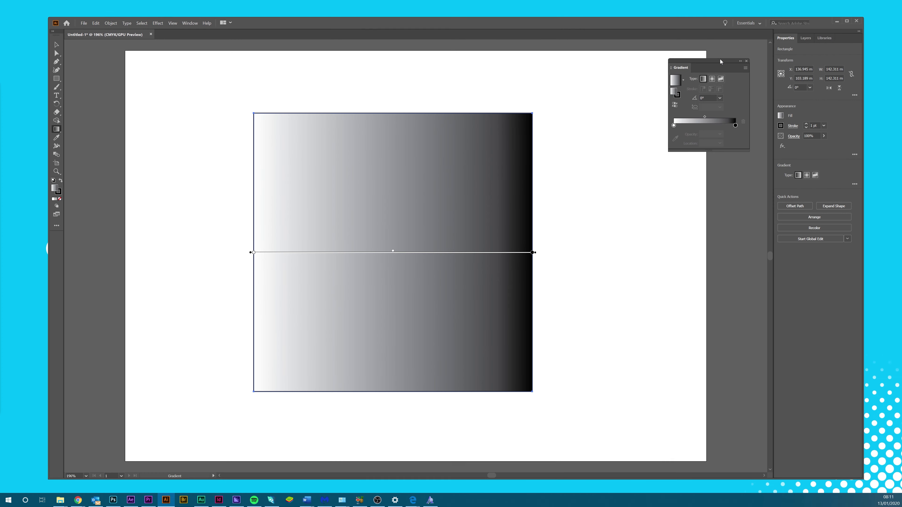
drag(720, 60, 708, 53)
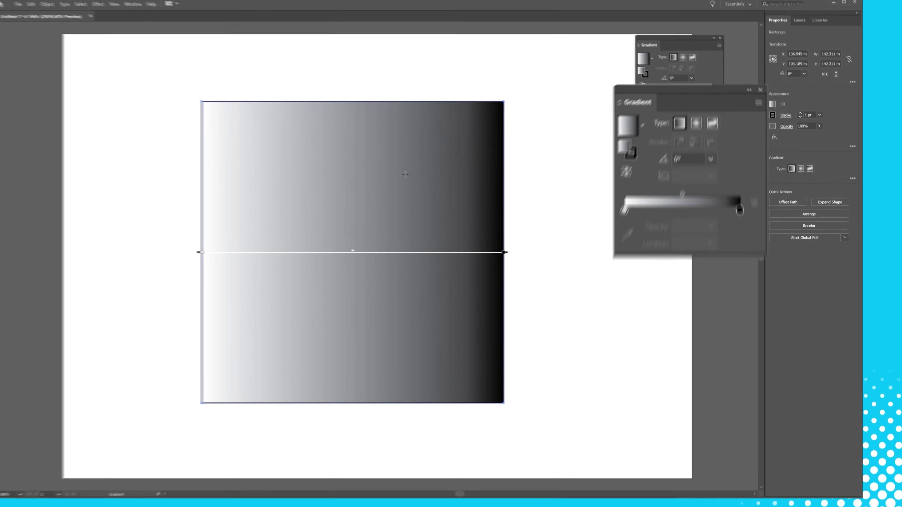
Step: Redraw the linear gradient across the square at several angles and lengths, ending with a horizontal one spanning nearly its full width
right_click(329, 185)
click(329, 185)
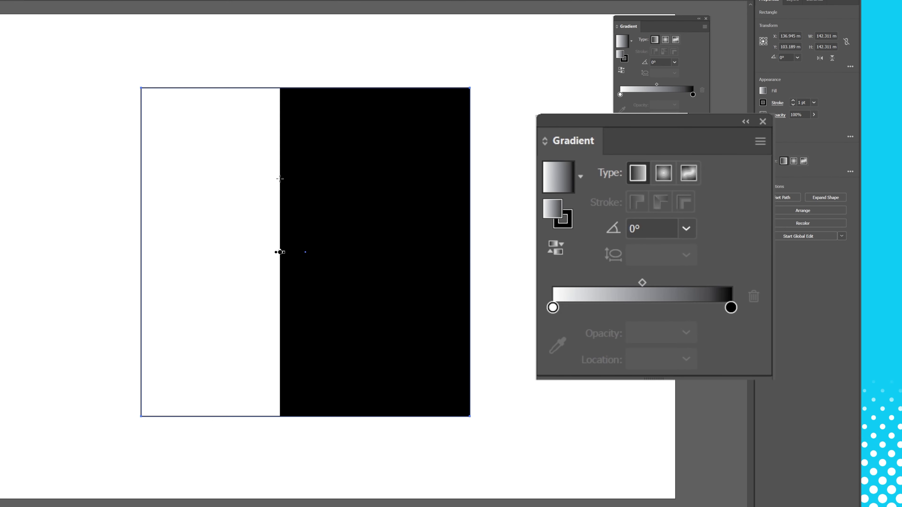
drag(198, 304, 384, 214)
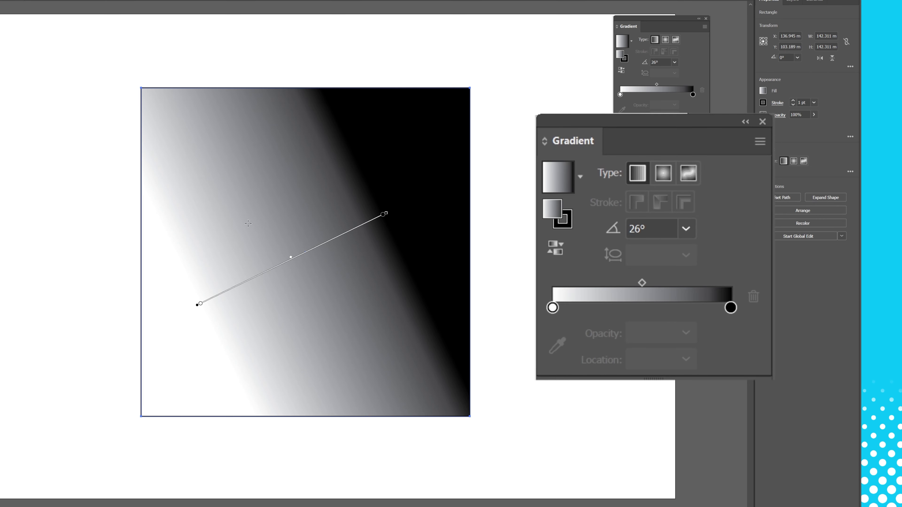
mouse_move(245, 221)
mouse_down()
mouse_move(287, 244)
mouse_move(272, 252)
mouse_move(308, 252)
mouse_up()
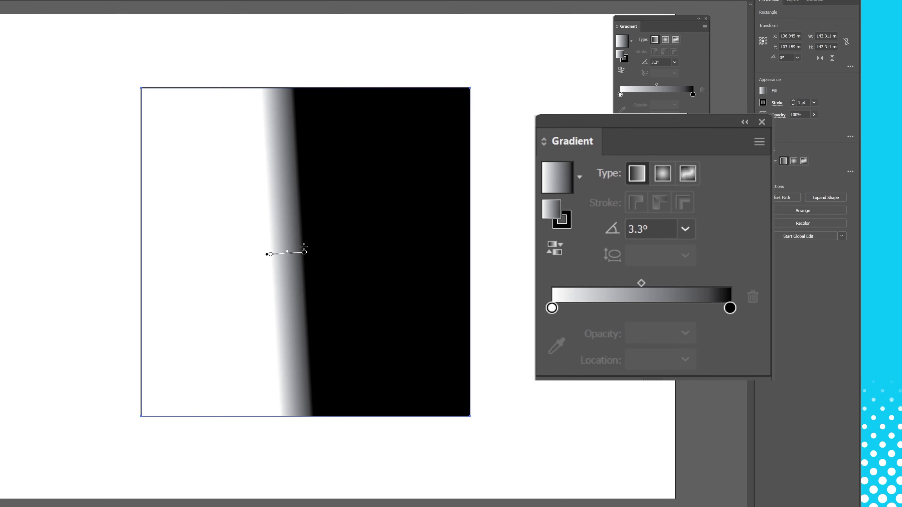
drag(172, 252, 449, 252)
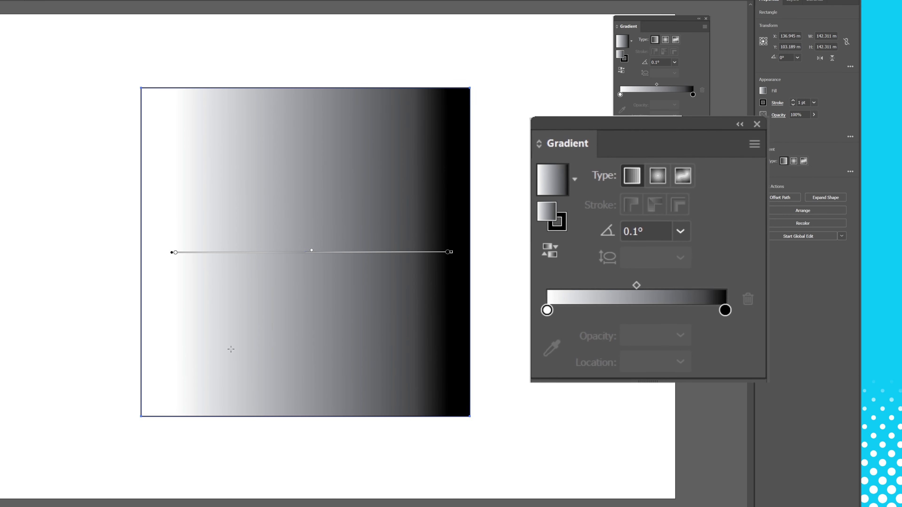
drag(195, 195, 427, 318)
mouse_move(155, 253)
mouse_down()
mouse_move(459, 244)
mouse_move(462, 252)
mouse_up()
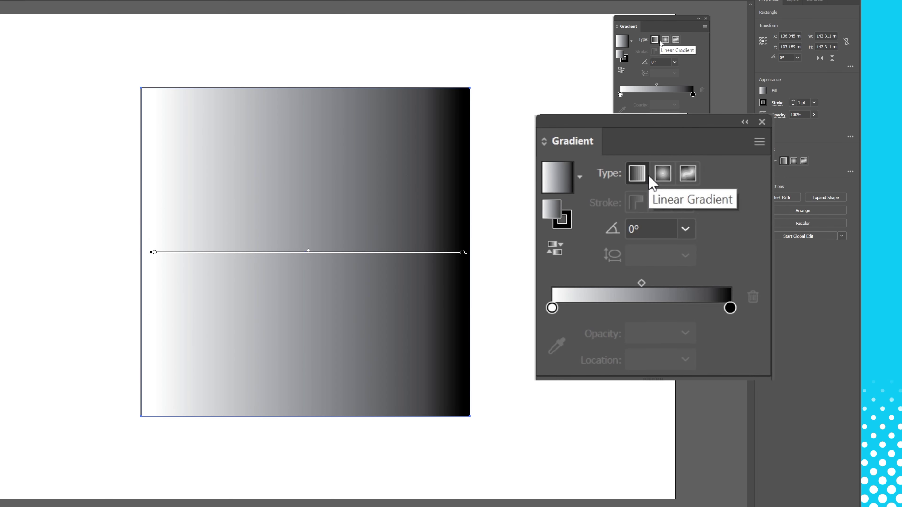
Step: Try a gradient angle of -90°, and set it to 45°
click(685, 229)
click(705, 435)
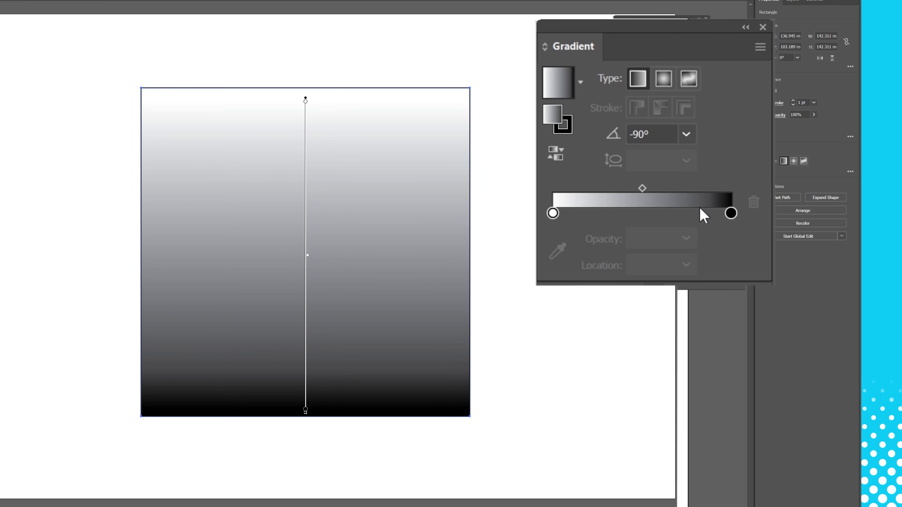
click(688, 134)
click(709, 292)
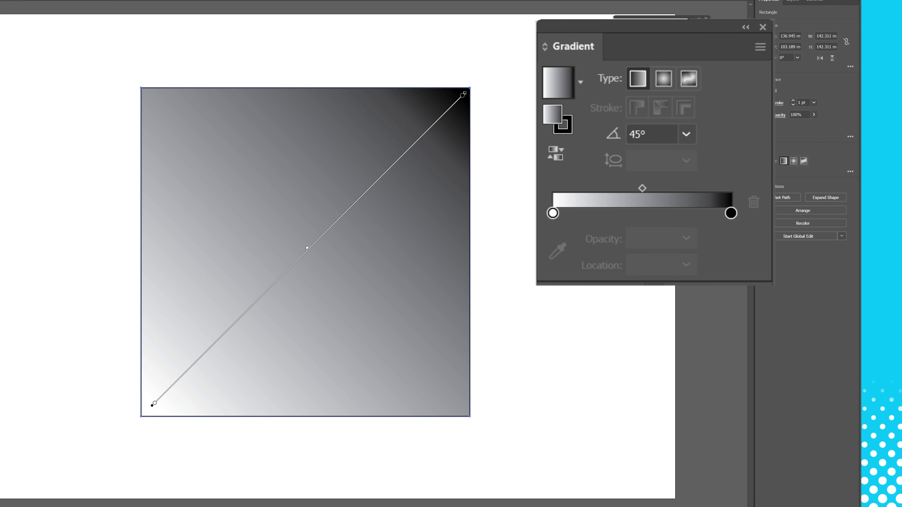
Step: Recolour the white gradient stop with the CMYK Cyan swatch and slightly lower its cyan amount
click(559, 215)
drag(559, 214, 565, 231)
double_click(554, 213)
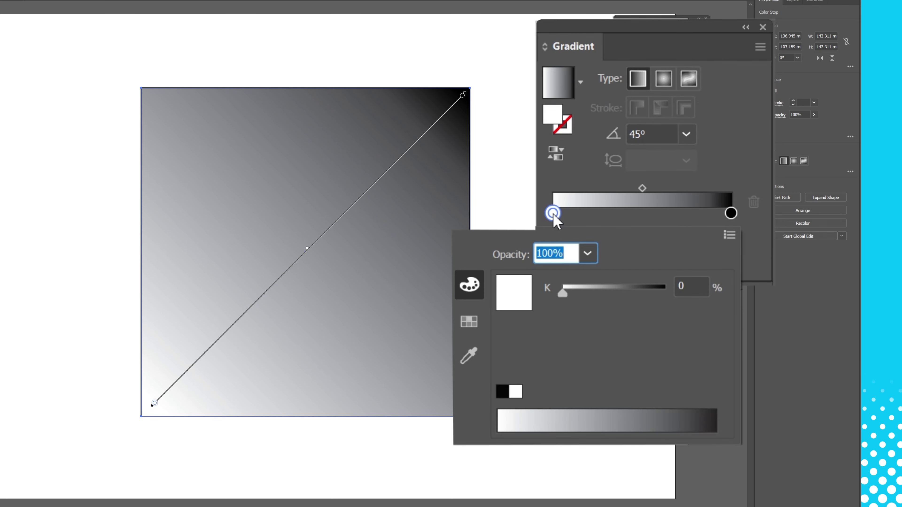
click(476, 322)
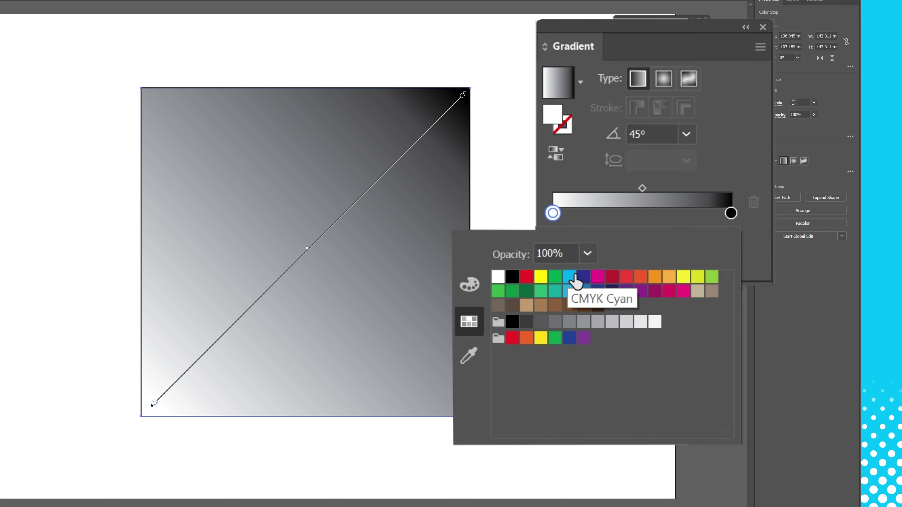
click(572, 283)
click(478, 288)
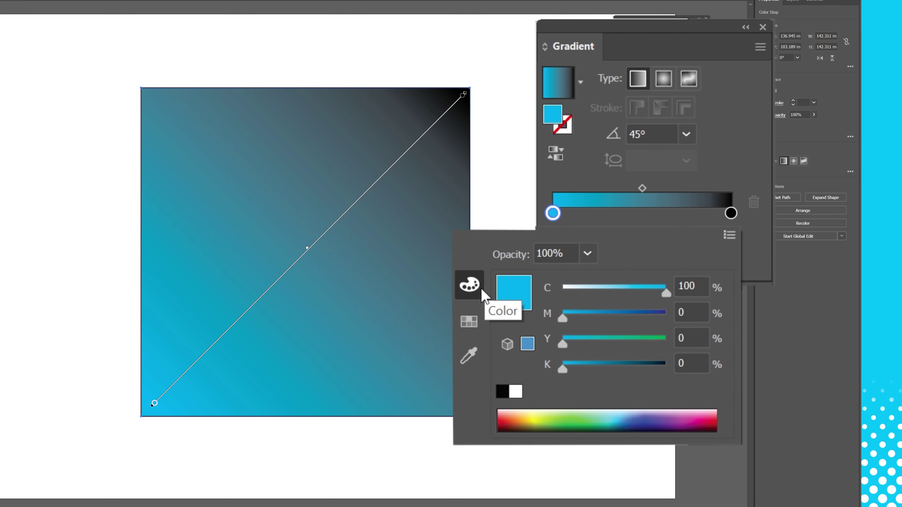
mouse_move(562, 319)
mouse_down()
mouse_move(600, 317)
mouse_move(561, 315)
mouse_up()
drag(666, 295, 658, 276)
click(736, 172)
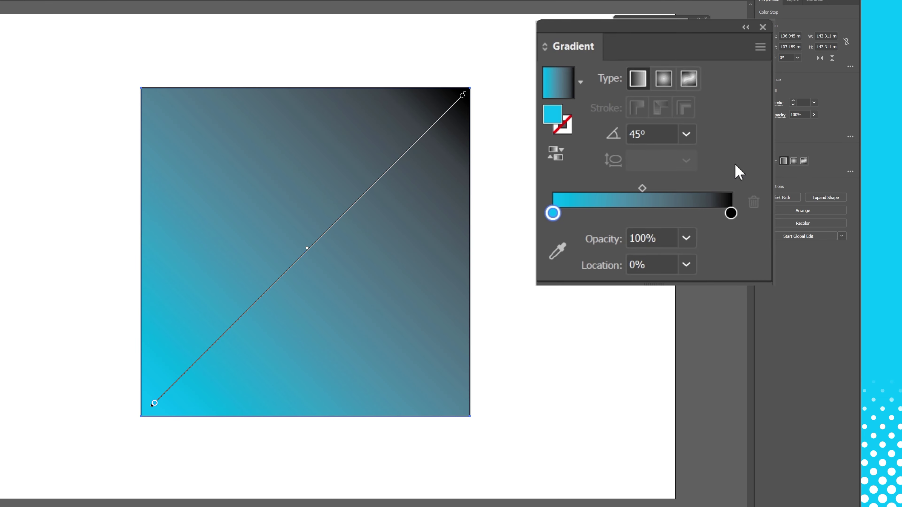
Step: Recolour the black gradient stop with the dark blue swatch (C 100, M 95, Y 5, K 0) and show its CMYK sliders
click(731, 213)
double_click(731, 213)
click(469, 322)
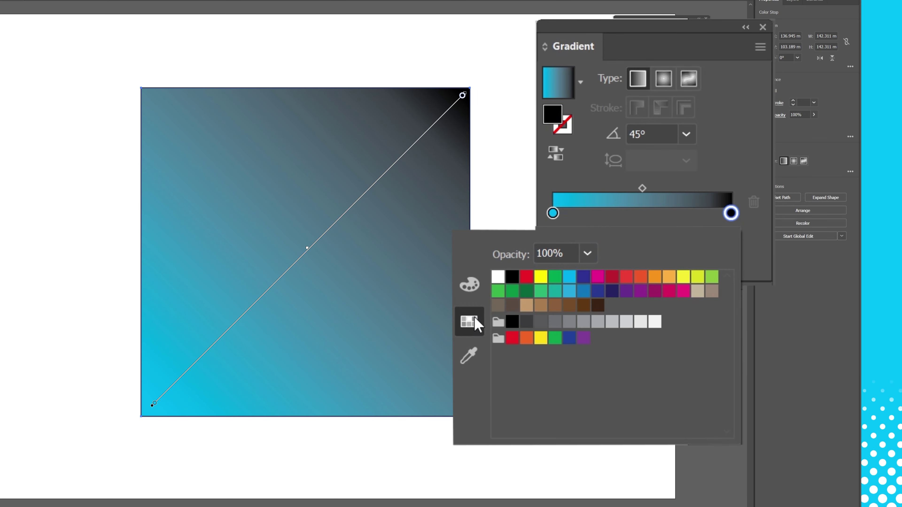
click(598, 293)
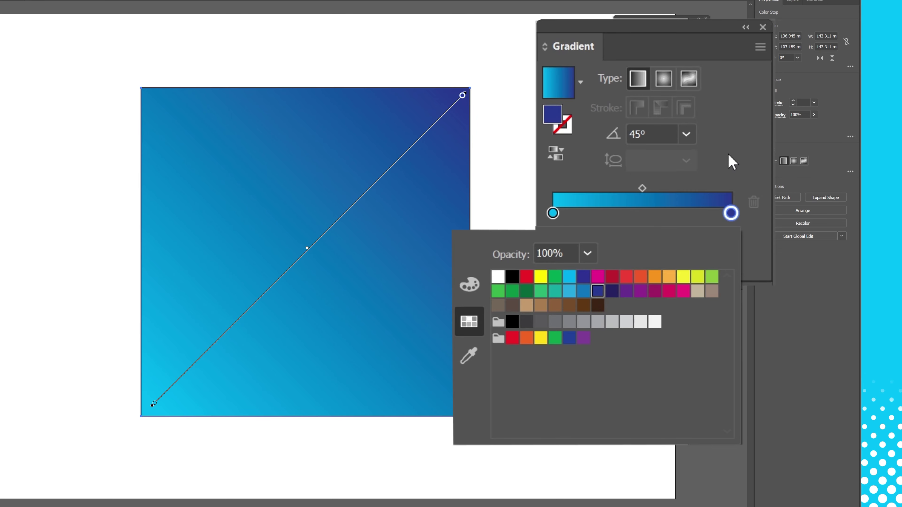
click(476, 284)
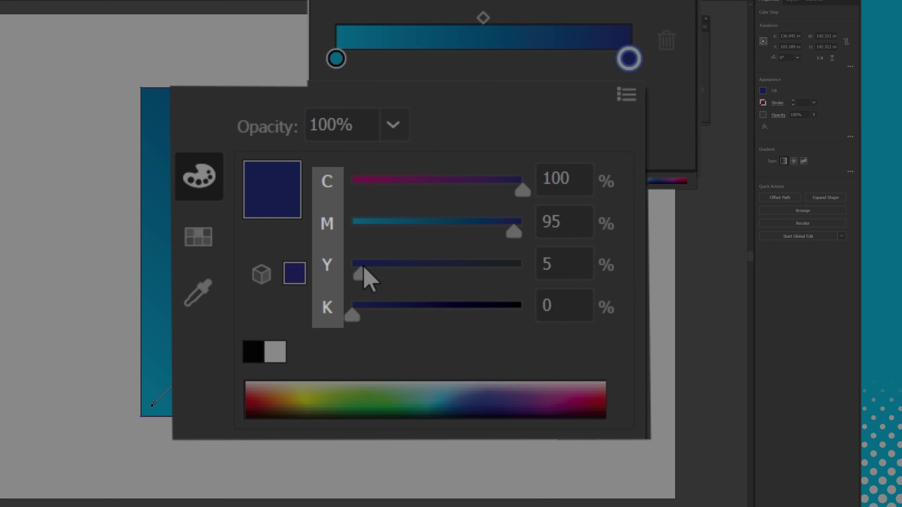
mouse_move(362, 272)
mouse_down()
mouse_move(490, 273)
mouse_move(362, 284)
mouse_up()
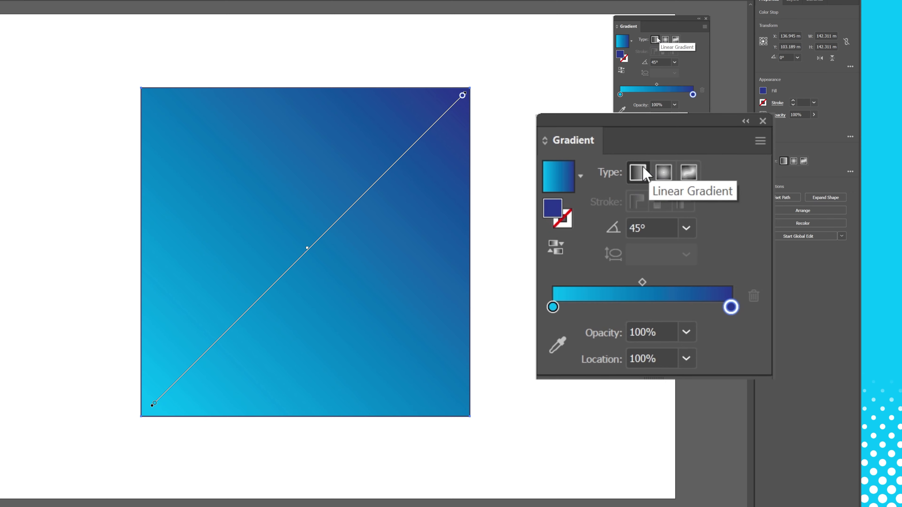
Step: Make the gradient radial, with its focal point towards the square's lower-left corner and a 147% aspect ratio
click(665, 172)
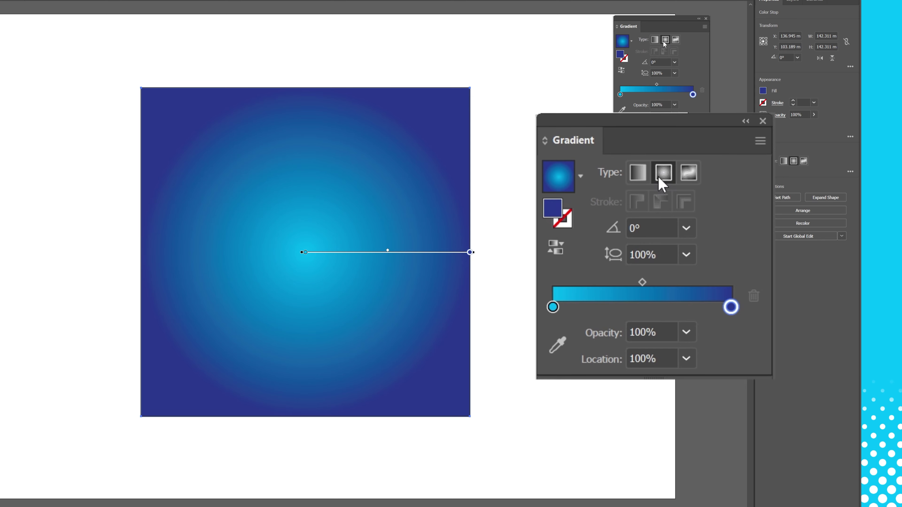
mouse_move(302, 254)
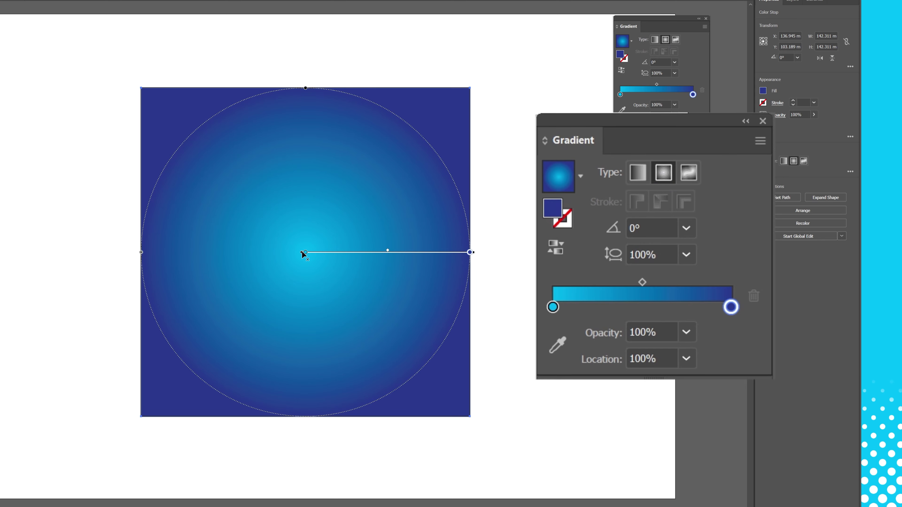
mouse_move(302, 253)
mouse_down()
mouse_move(358, 151)
mouse_move(427, 260)
mouse_move(407, 328)
mouse_move(283, 374)
mouse_move(190, 316)
mouse_up()
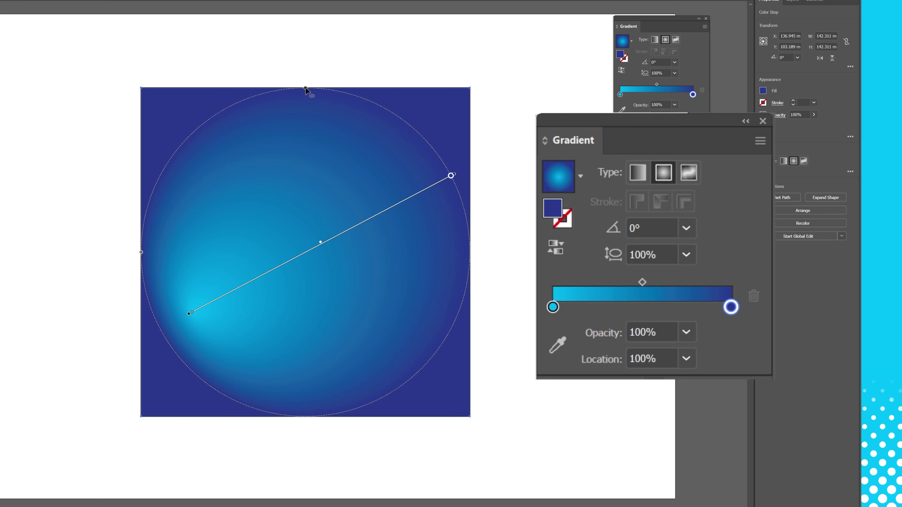
drag(306, 89, 372, 13)
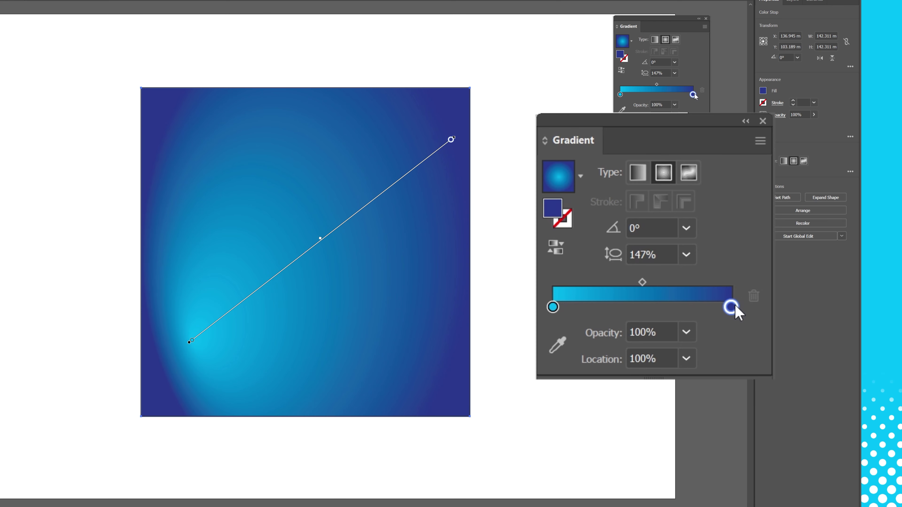
Step: Slide the dark blue and cyan stops along the gradient, placing dark blue inside the square's edge and cyan at about 49%
drag(730, 307, 668, 308)
drag(553, 308, 639, 310)
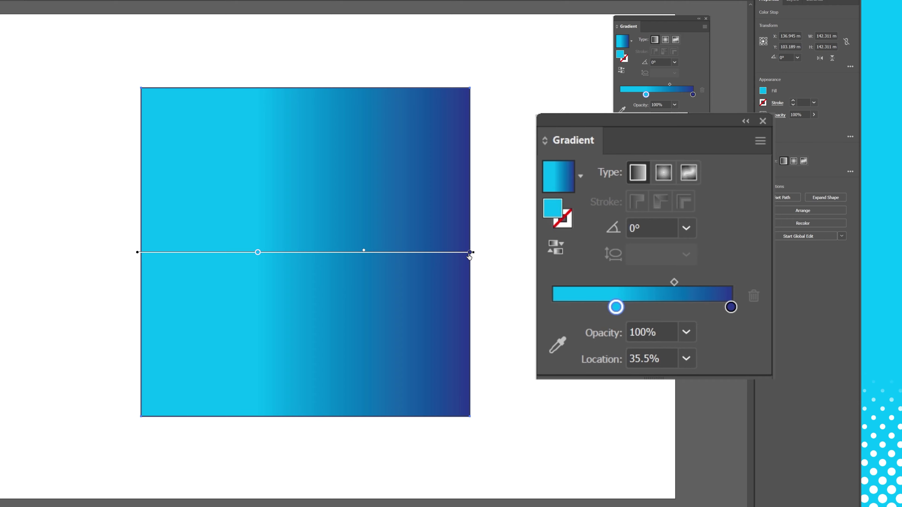
mouse_move(471, 255)
mouse_down()
mouse_move(297, 258)
mouse_move(410, 253)
mouse_up()
drag(258, 253, 186, 253)
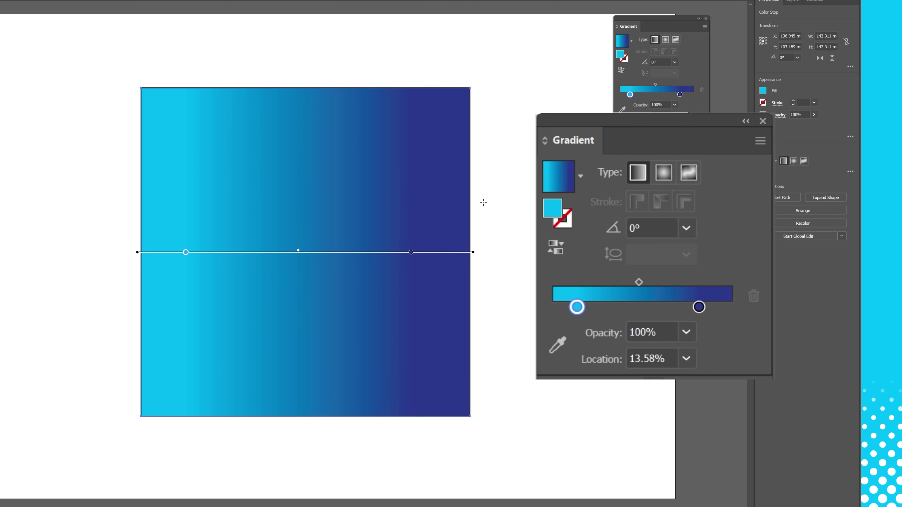
drag(188, 255, 303, 253)
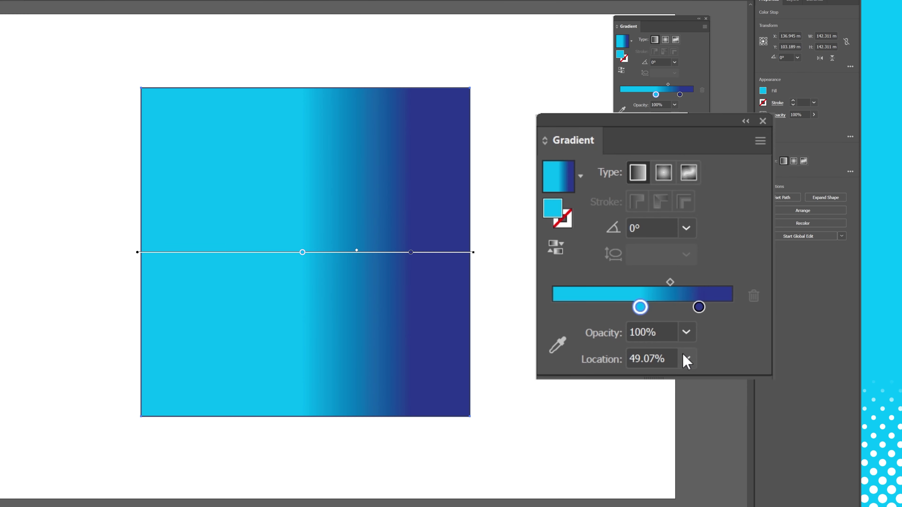
Step: Set the cyan stop's location to the 50% preset, and refine it to 50.9%
click(687, 360)
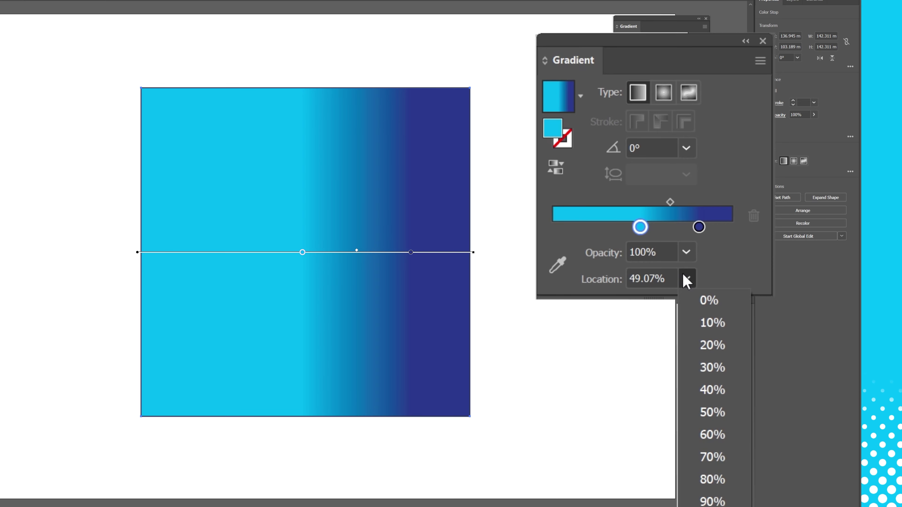
click(705, 413)
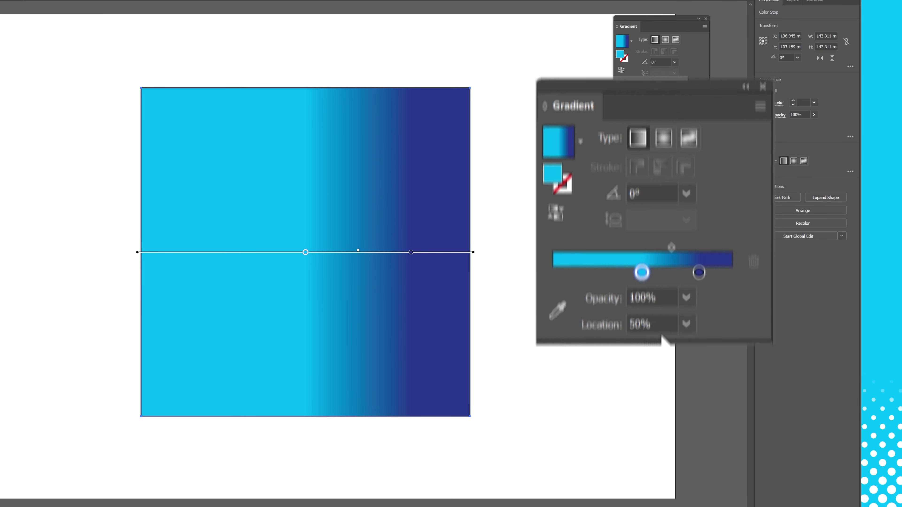
click(636, 359)
text(50.9)
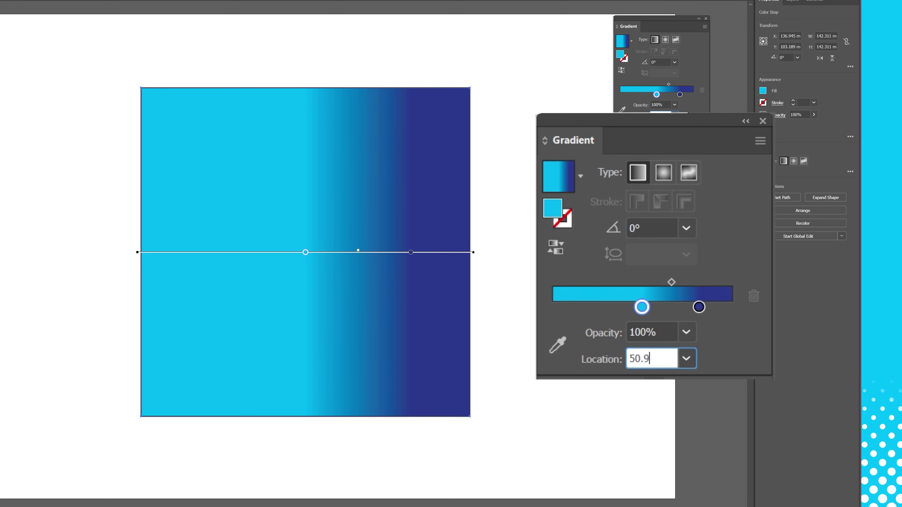
key(Return)
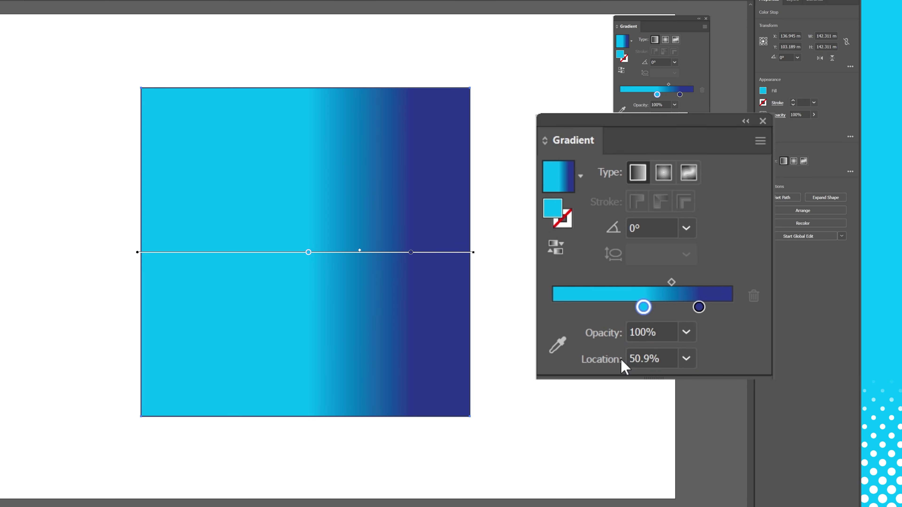
Step: Change the square's fill to a freeform gradient and set the upper-left stop's yellow value to 0%
click(677, 39)
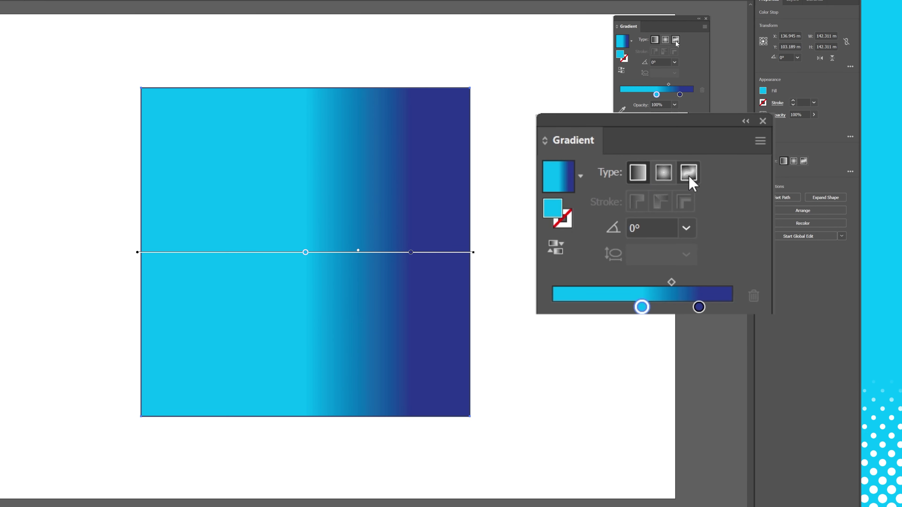
click(677, 40)
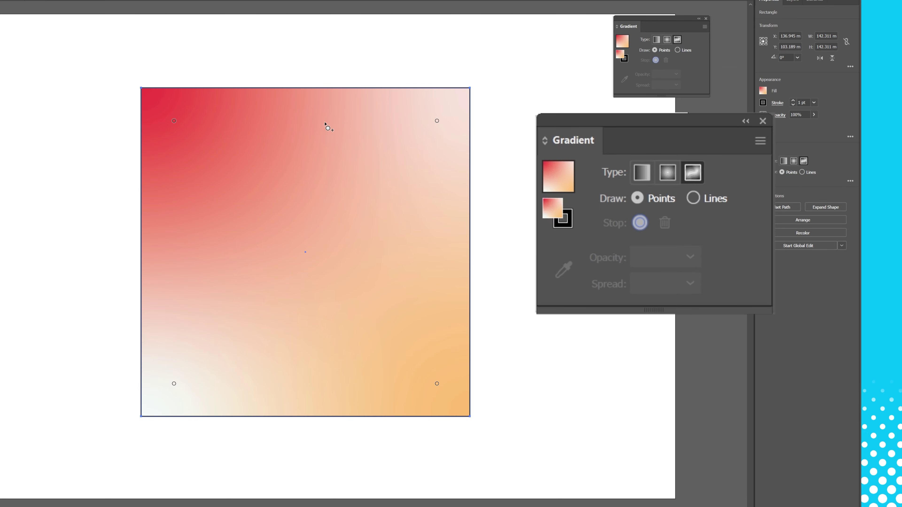
click(174, 121)
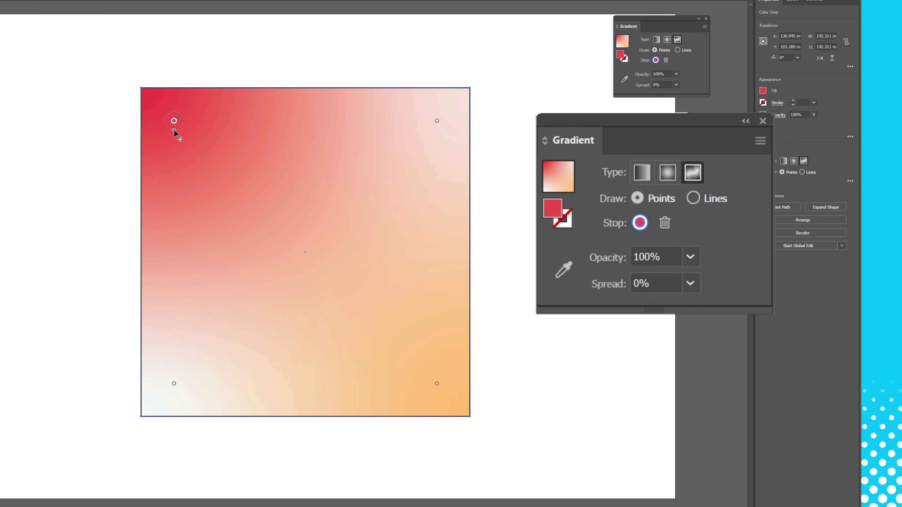
mouse_move(174, 130)
mouse_down()
mouse_move(170, 164)
mouse_move(169, 140)
mouse_move(169, 163)
mouse_move(173, 148)
mouse_up()
double_click(174, 121)
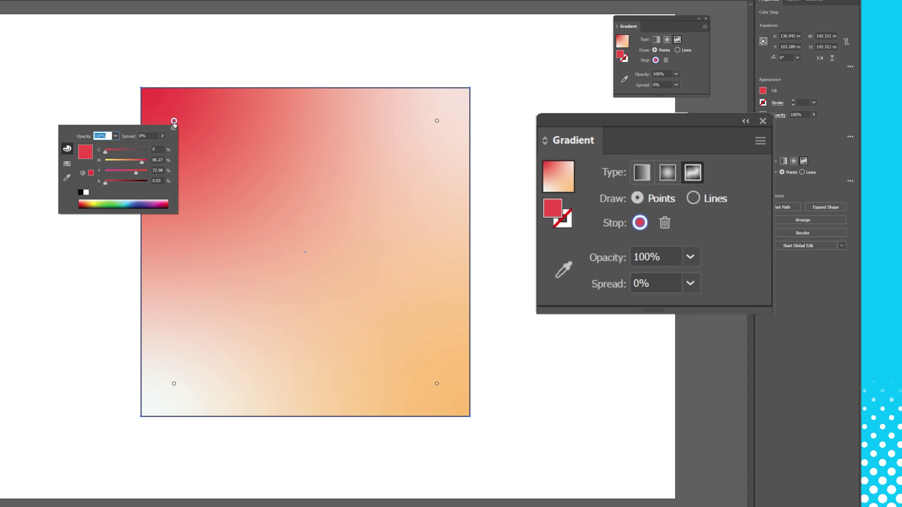
drag(136, 173, 89, 175)
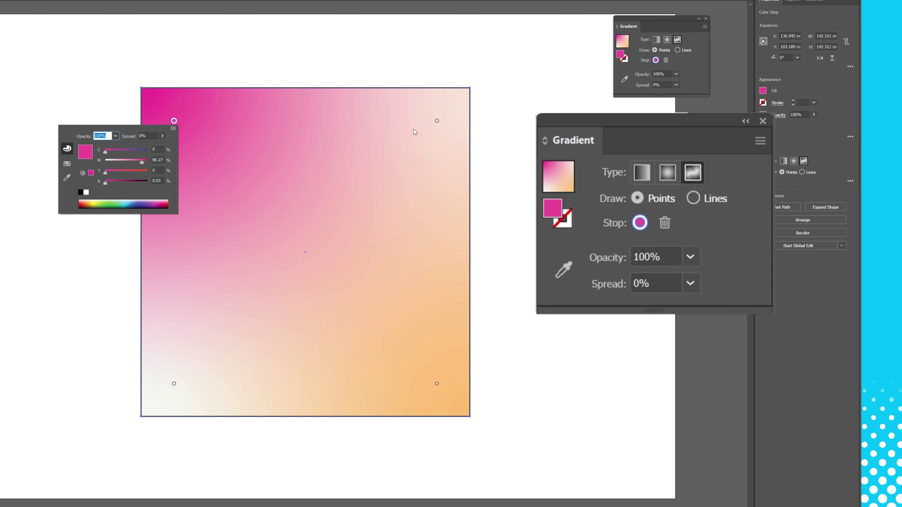
Step: Recolour the upper-right stop light pink, and the lower-right stop dark pink with a 38% spread
click(437, 122)
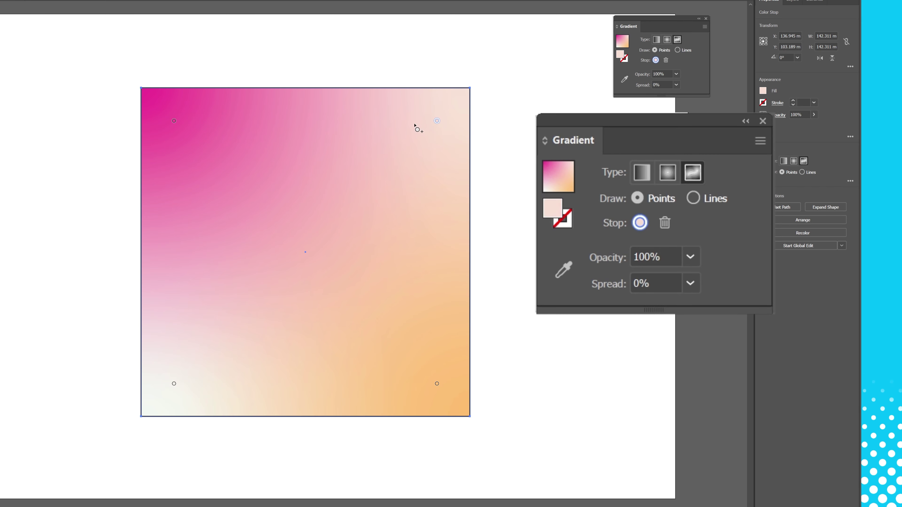
double_click(437, 121)
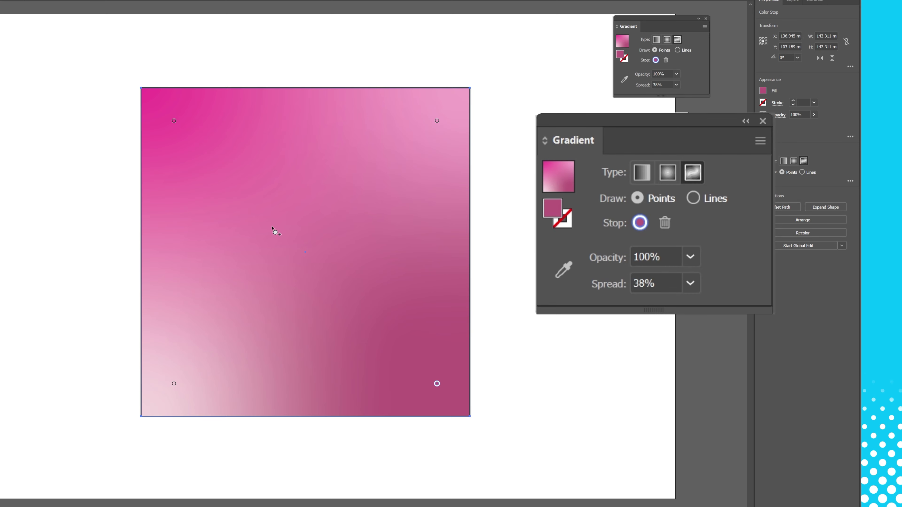
Step: Add a colour stop just up and left of the square's centre, and set its magenta value to 0%
click(273, 230)
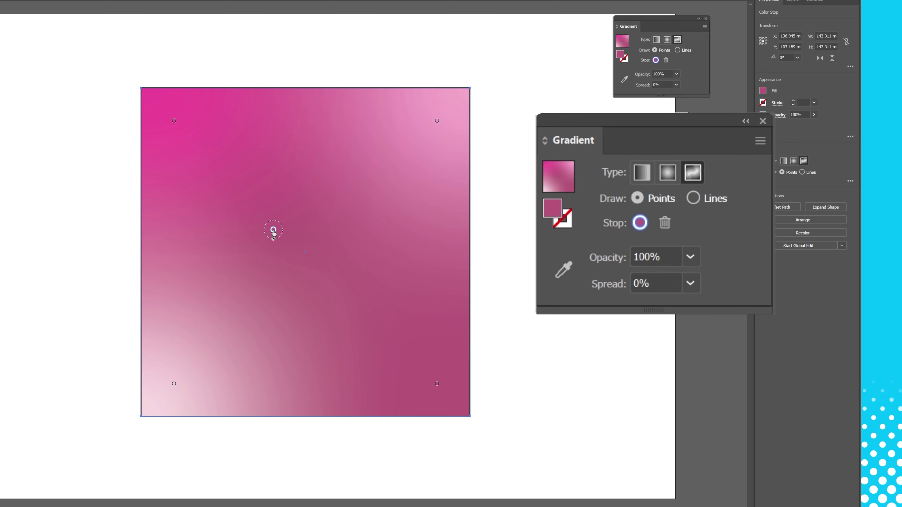
double_click(274, 230)
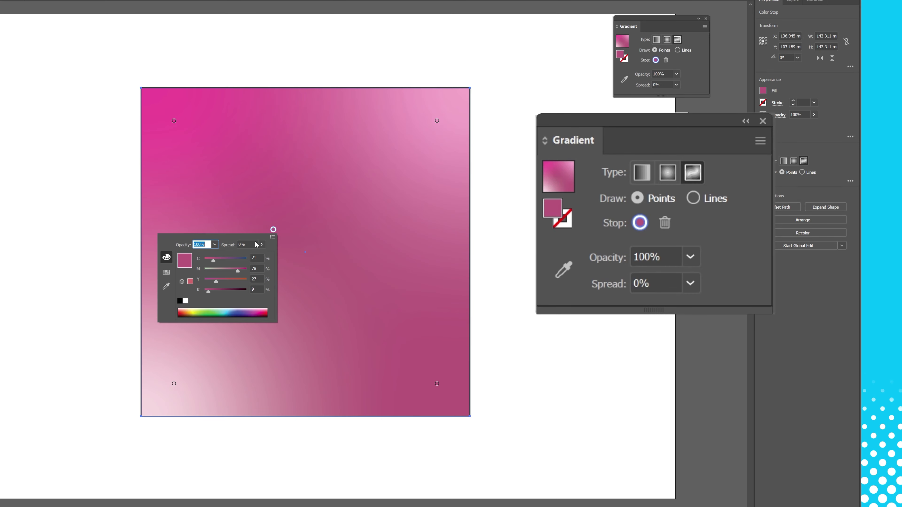
click(205, 272)
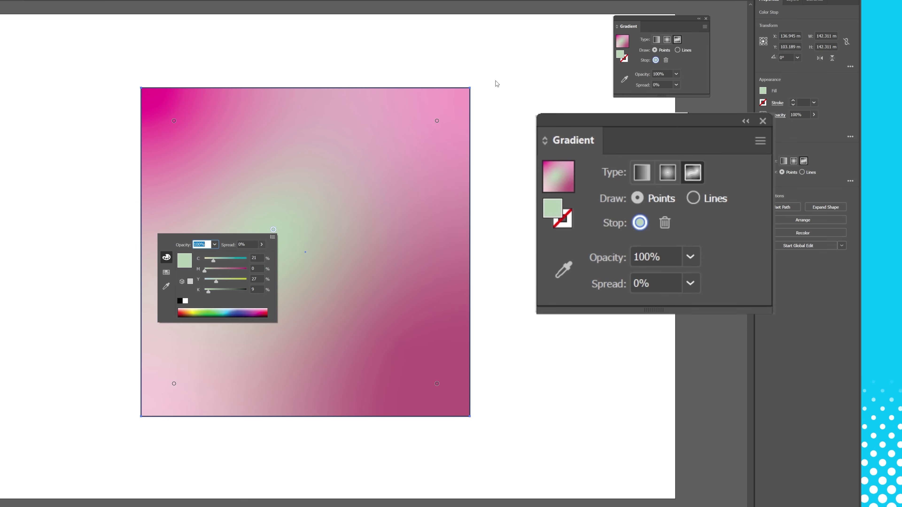
click(698, 75)
Step: Delete the pale green stop near the square's centre, repeating the deletion after undoing it once
mouse_move(273, 230)
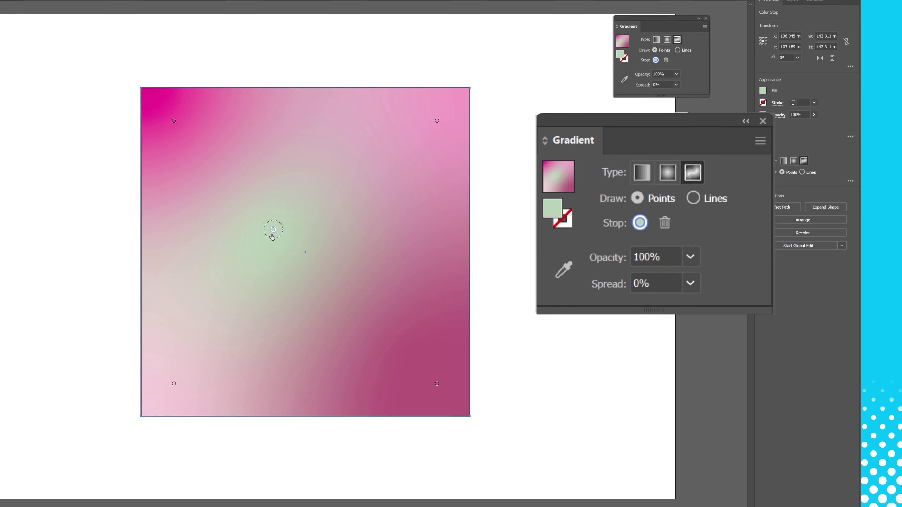
key(Delete)
key(ctrl+z)
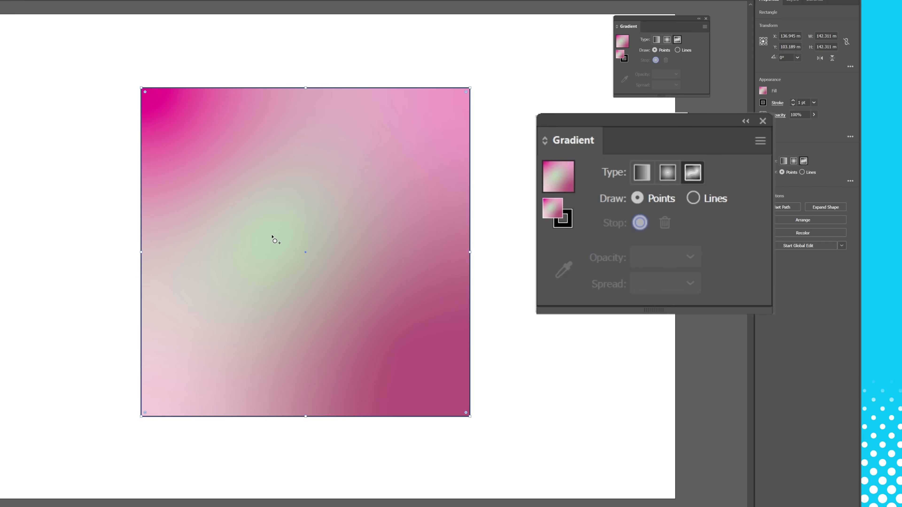
click(274, 231)
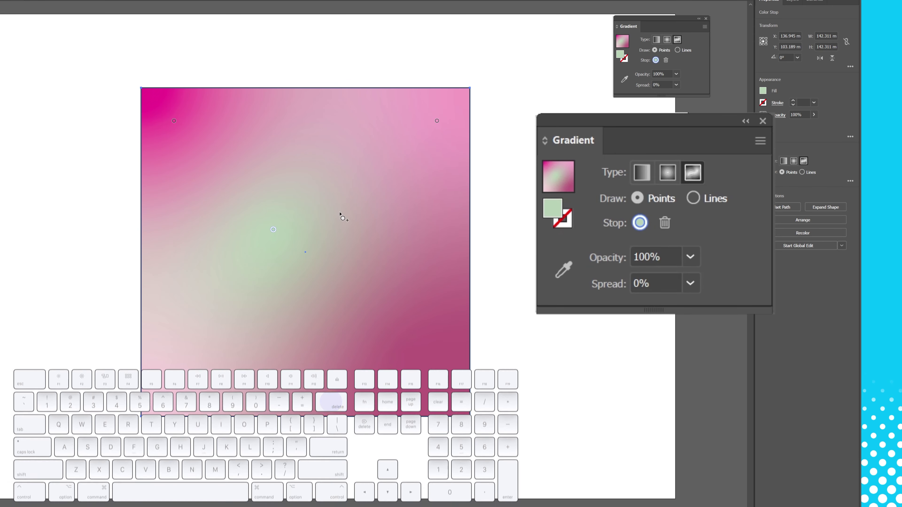
click(666, 61)
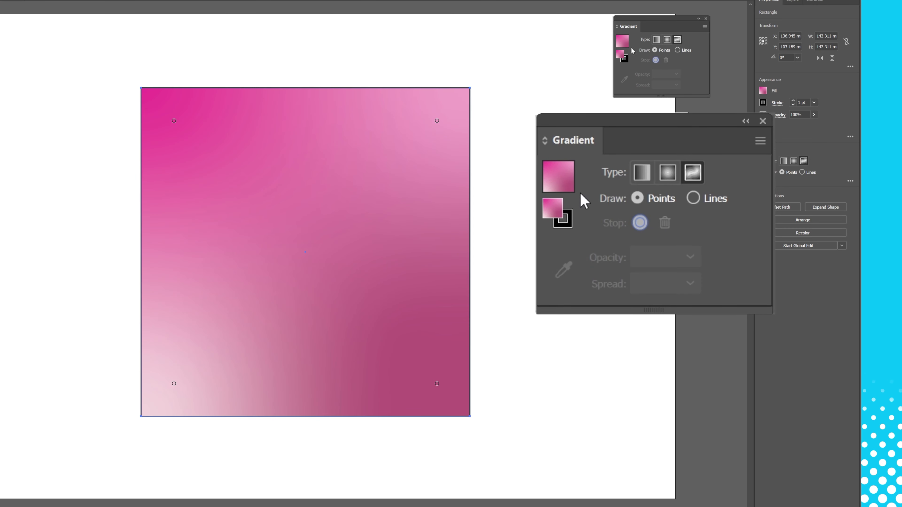
Step: Switch freeform drawing to Lines and draw a white horizontal gradient line across the square's middle, undoing the extra third stop
click(681, 51)
click(181, 252)
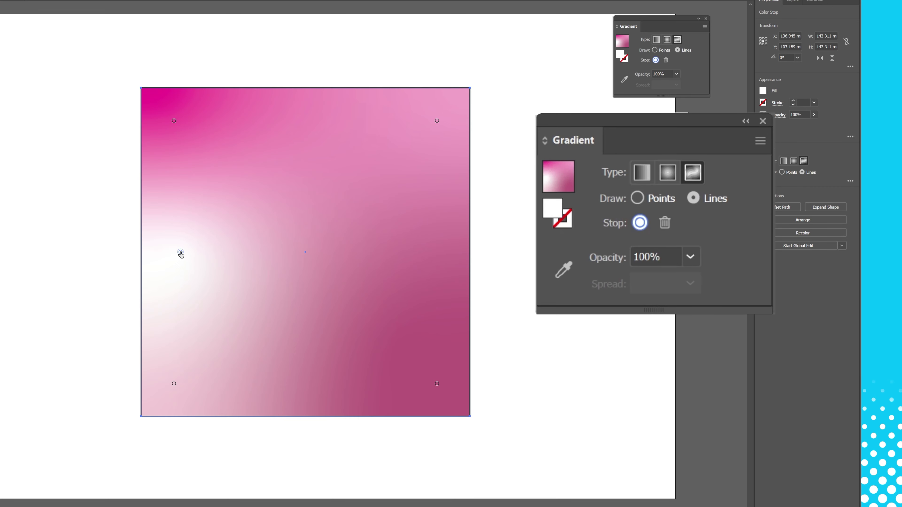
click(441, 252)
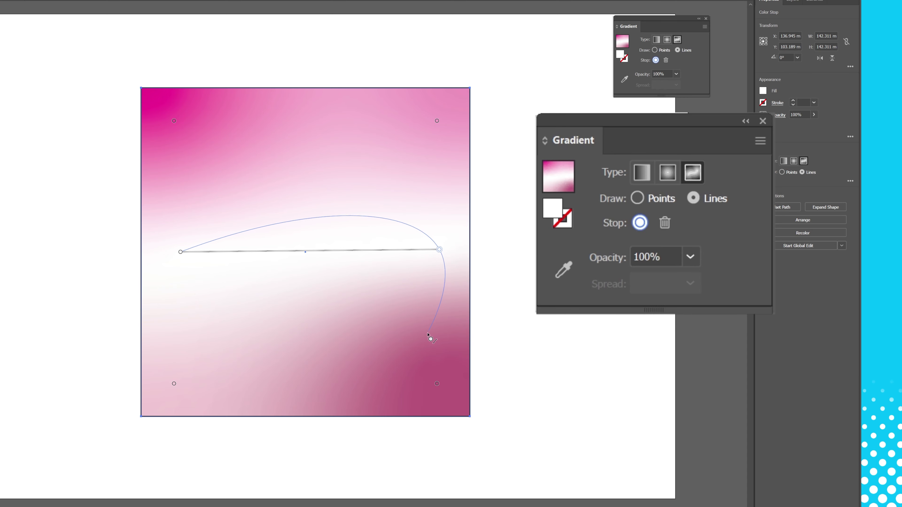
click(451, 358)
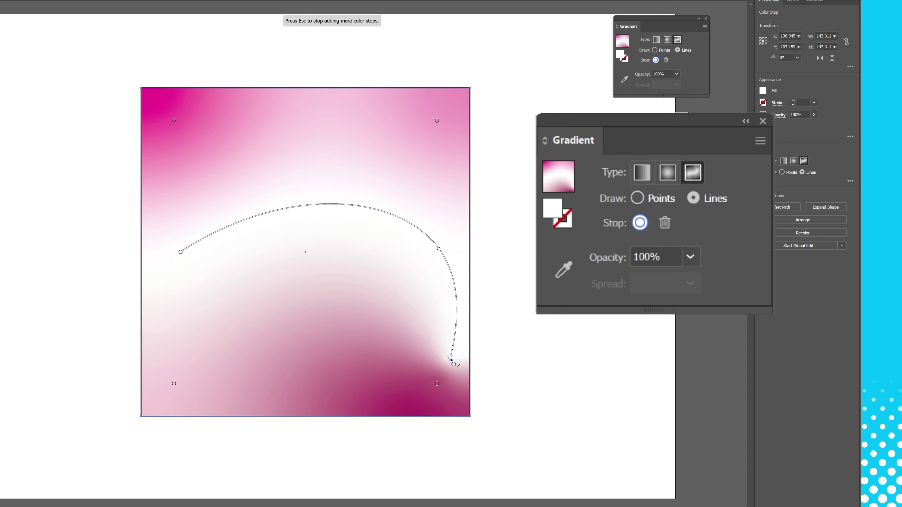
key(ctrl+z)
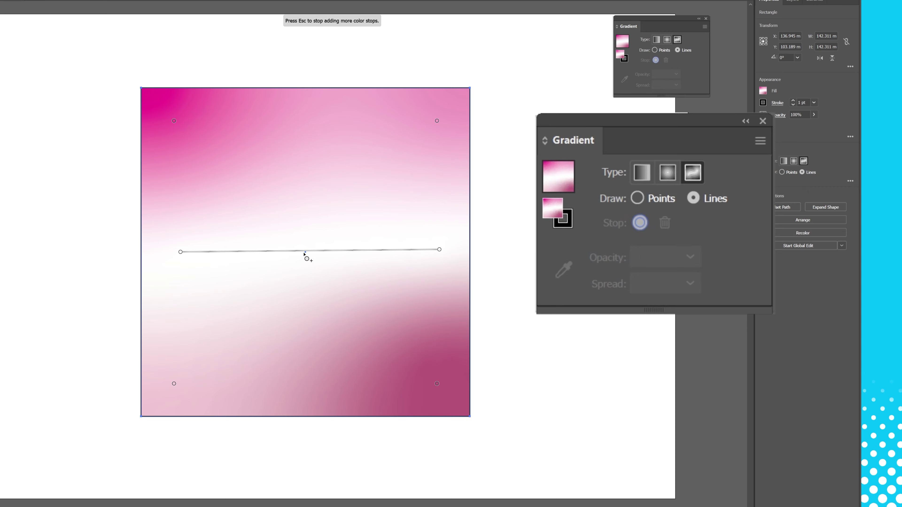
Step: Add a stop at the middle of the white gradient line and move it slightly down to bend the line
click(312, 251)
mouse_move(311, 252)
mouse_down()
mouse_move(316, 369)
mouse_move(324, 216)
mouse_move(311, 161)
mouse_move(321, 266)
mouse_up()
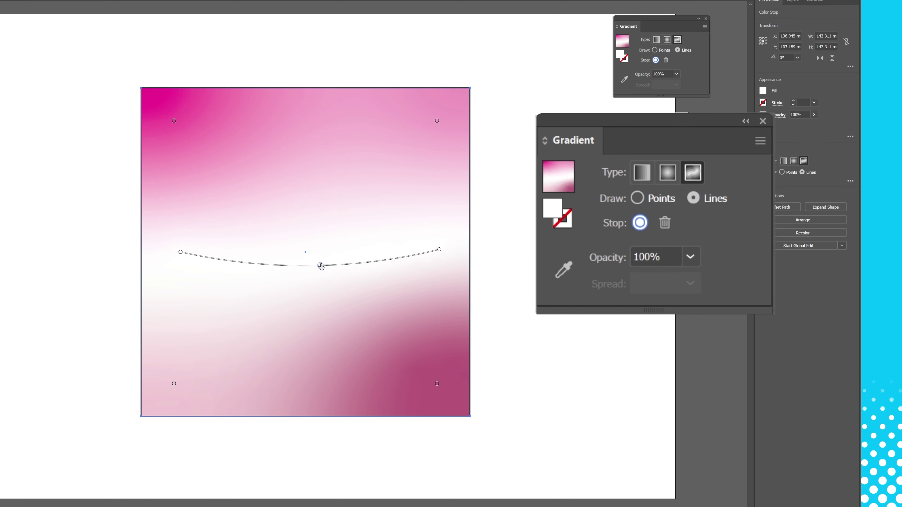